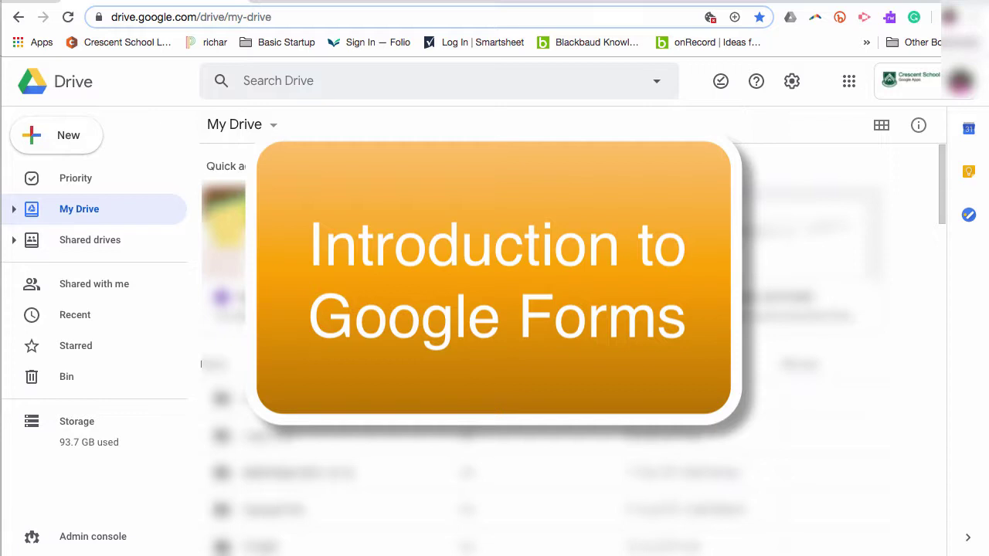
Create a new blank Google Form from Drive's New > More > Google Forms menu
left_click(61, 135)
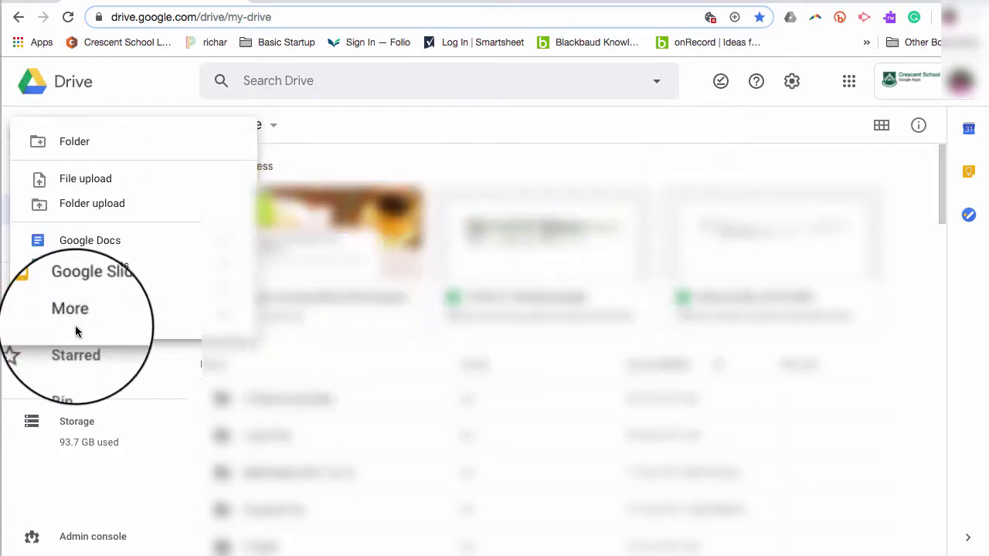
mouse_move(77, 325)
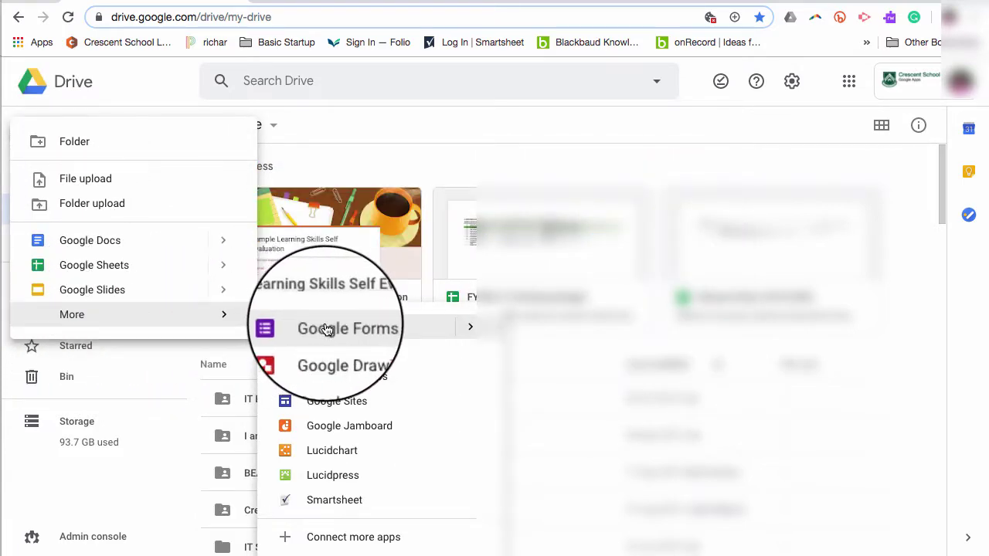
left_click(468, 329)
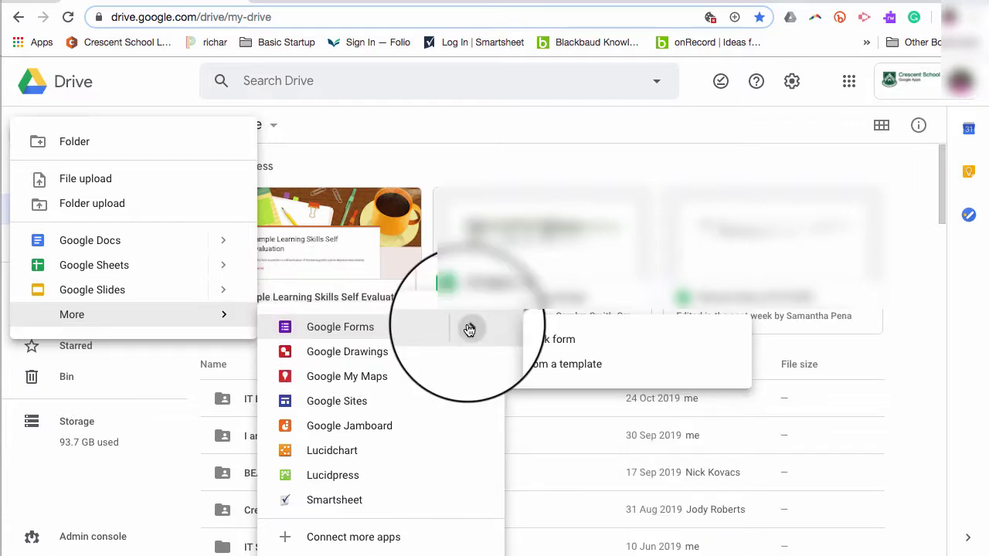
left_click(530, 340)
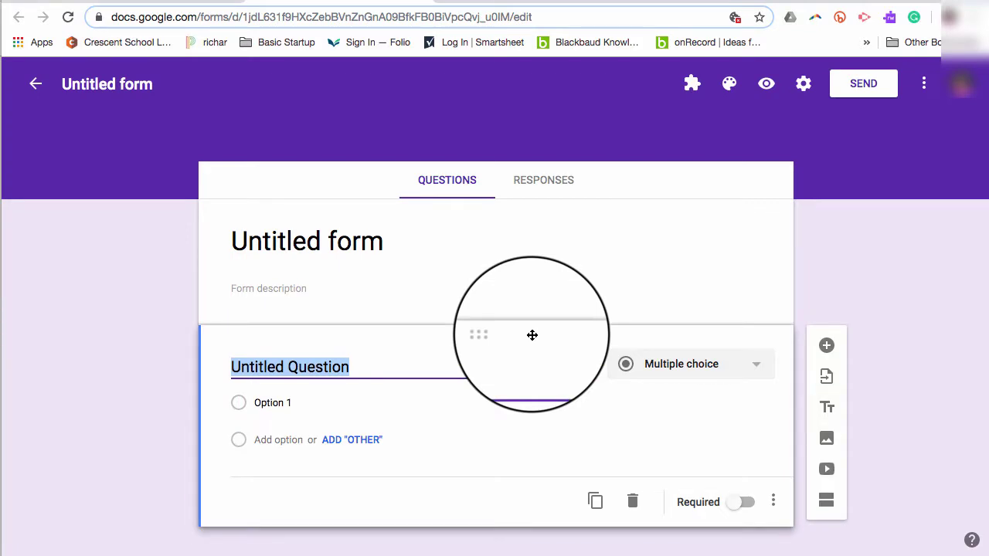
Title the form 'Weather Form' and give it the description 'How are you enjoying the weather?'
left_click(323, 246)
type("Weather Form")
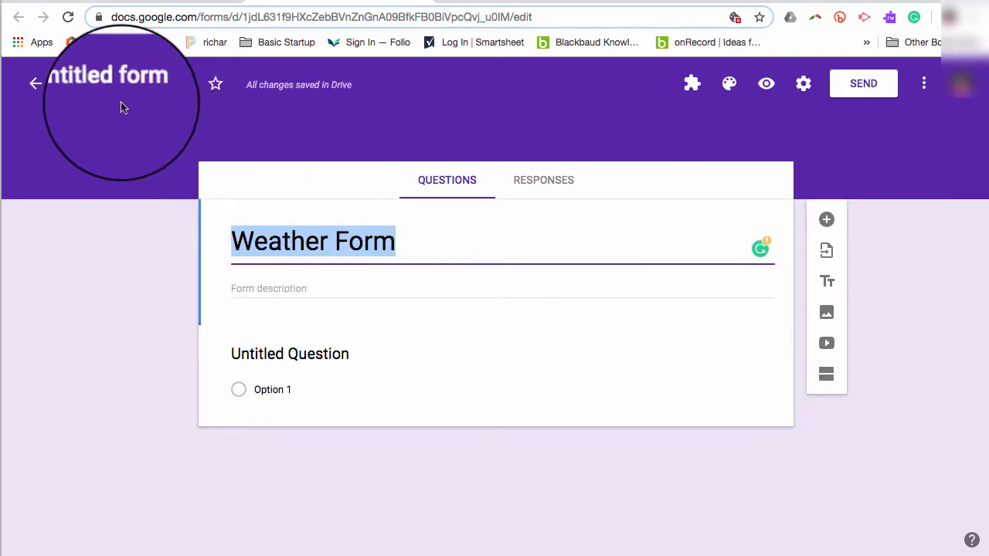
left_click(114, 85)
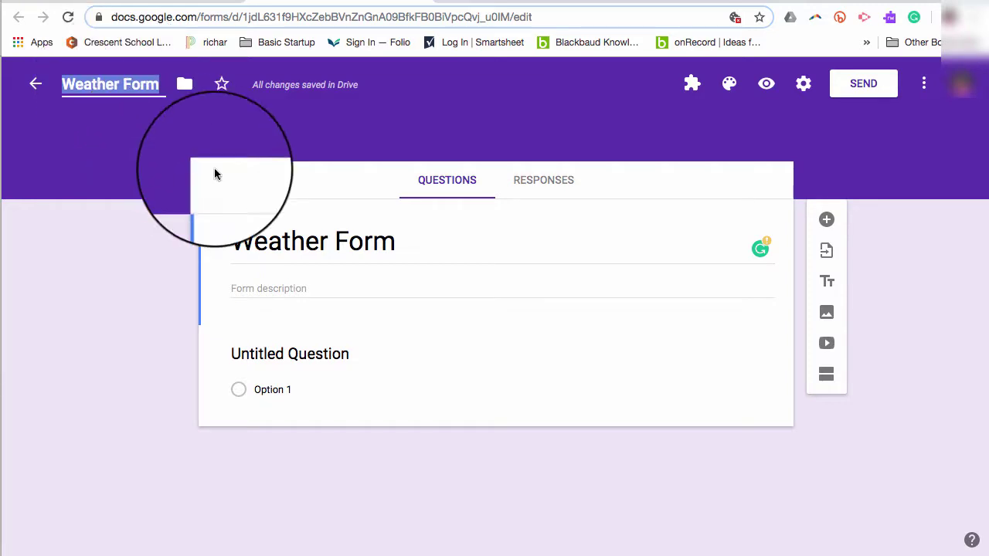
left_click(273, 290)
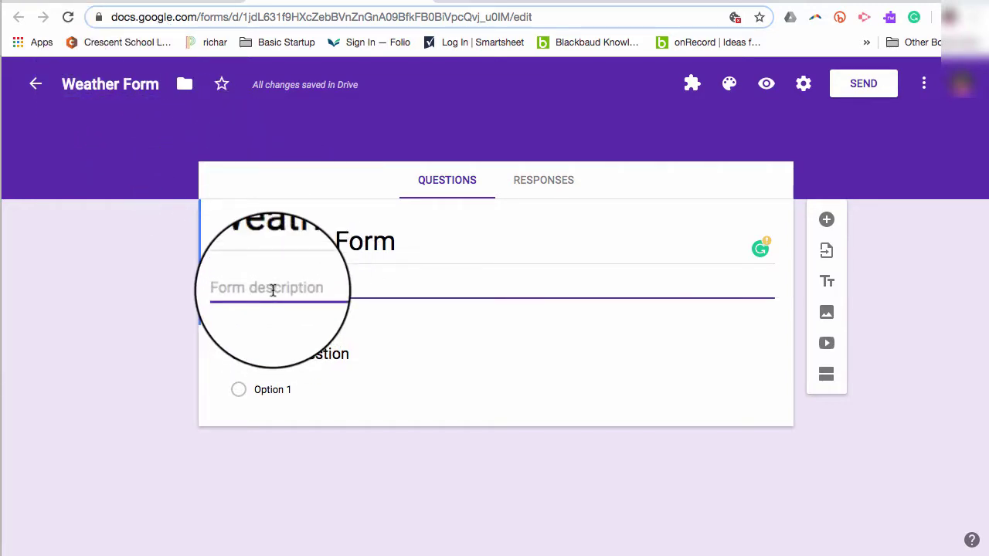
type("How are you enjoying the weather?")
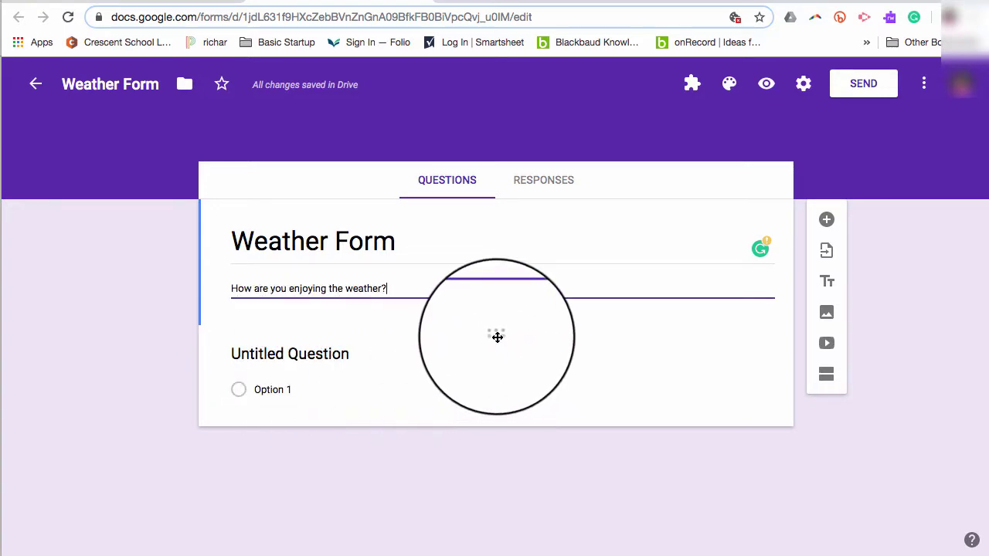
Name the first question 'What is the weather?'
mouse_move(498, 337)
left_mouse_down()
mouse_move(494, 384)
mouse_move(438, 349)
mouse_move(469, 311)
mouse_move(485, 328)
left_mouse_up()
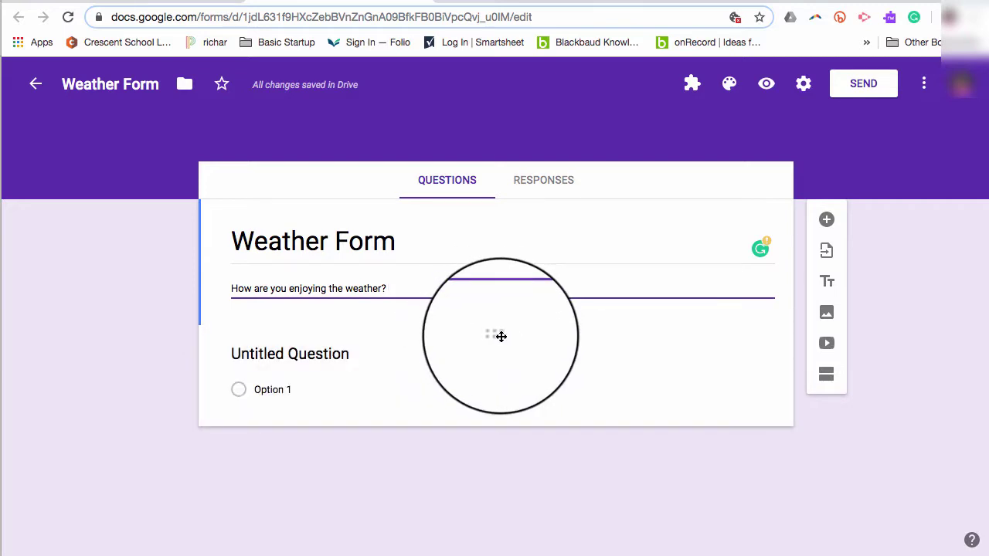
left_click(501, 336)
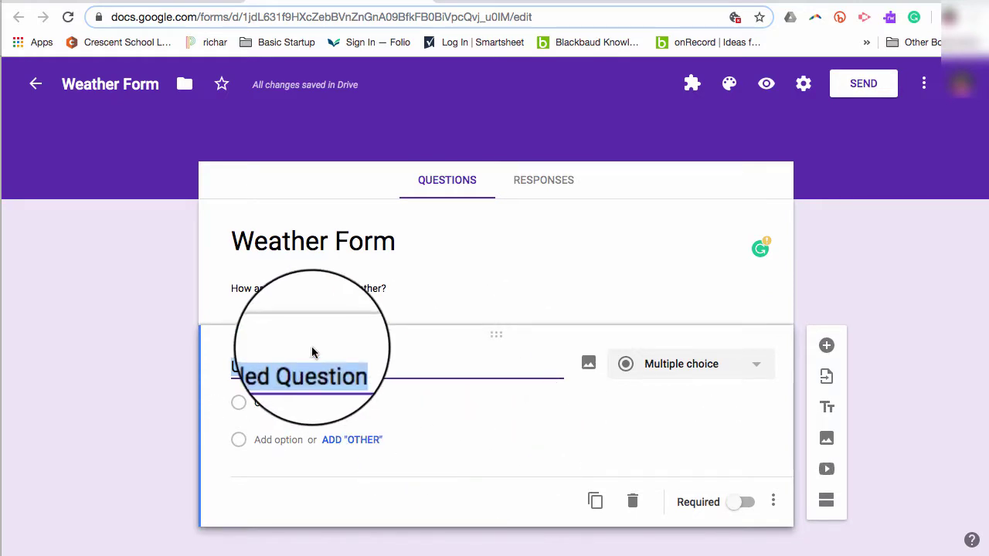
type("What is the weather?")
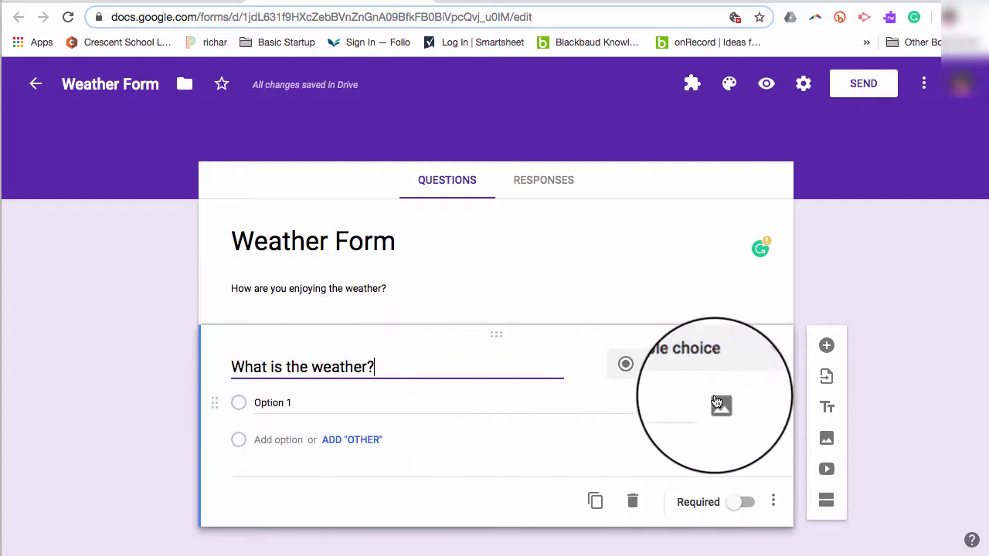
left_click(758, 369)
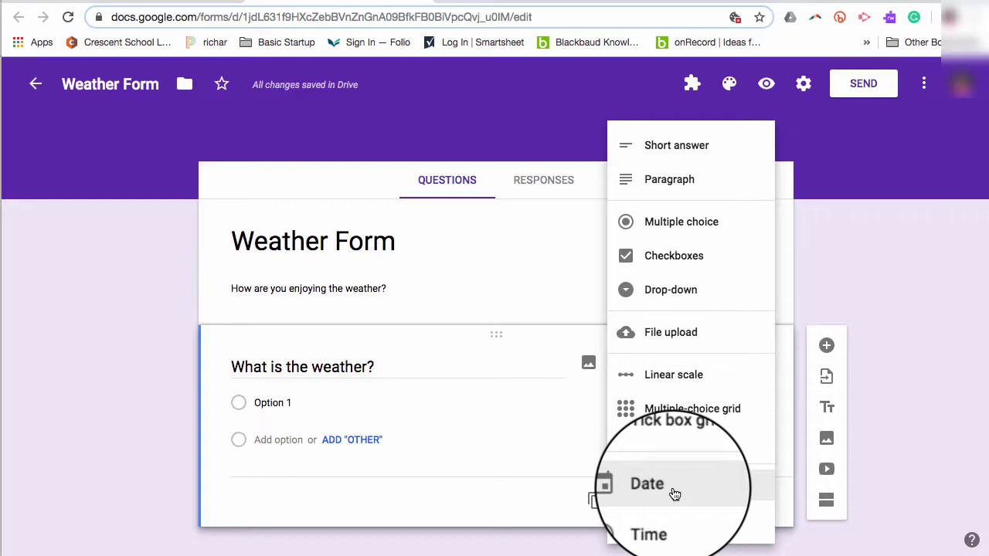
Switch on Required for the multiple-choice 'What is the weather?' question
left_click(512, 481)
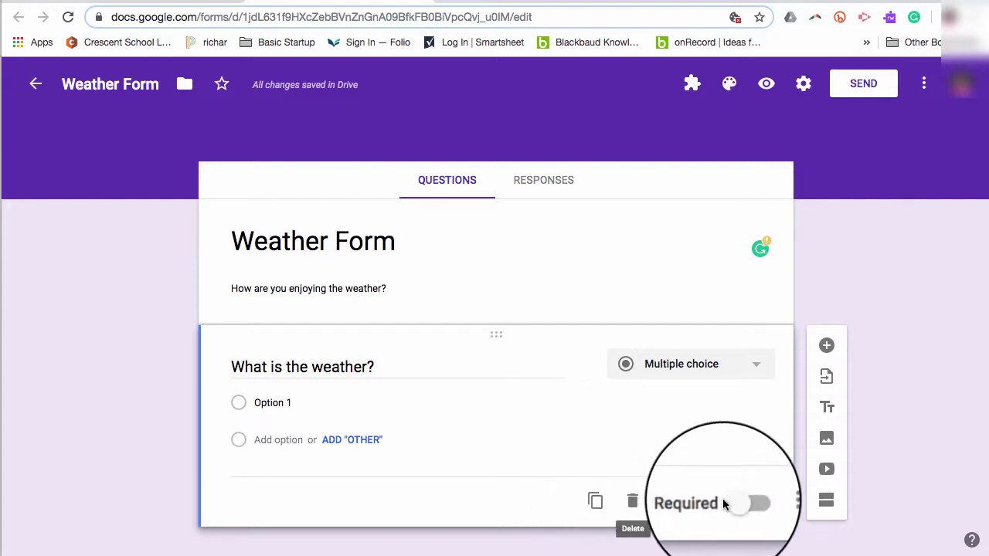
left_click(752, 507)
left_click(773, 502)
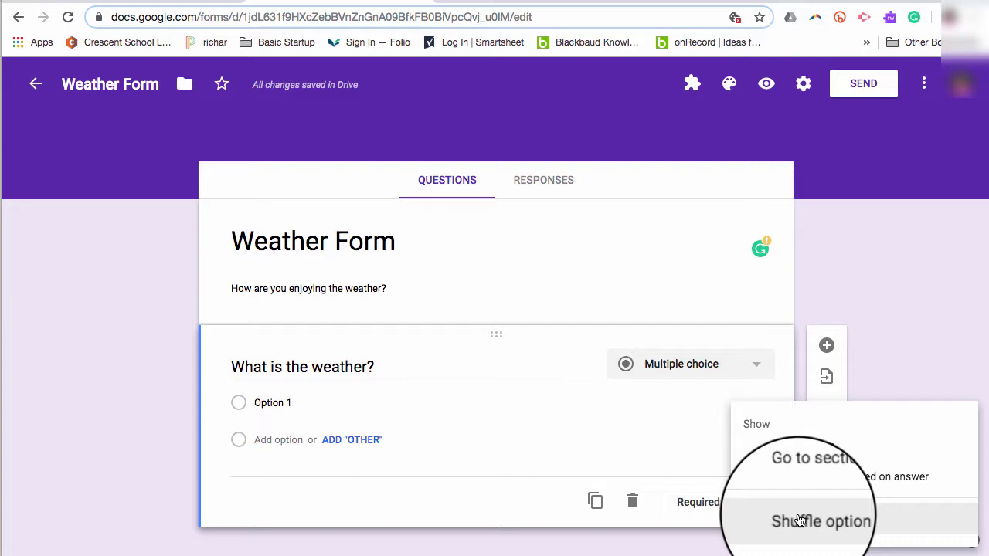
left_click(576, 417)
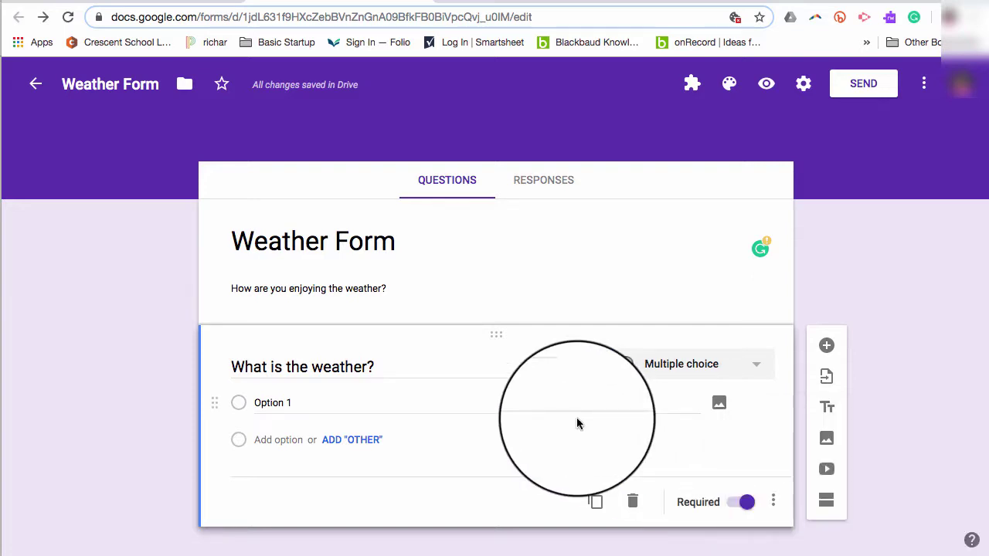
Make it a Checkboxes question with options Warm, Cold, Windy, Rainy, Snowing, Bad and Good
left_click(424, 407)
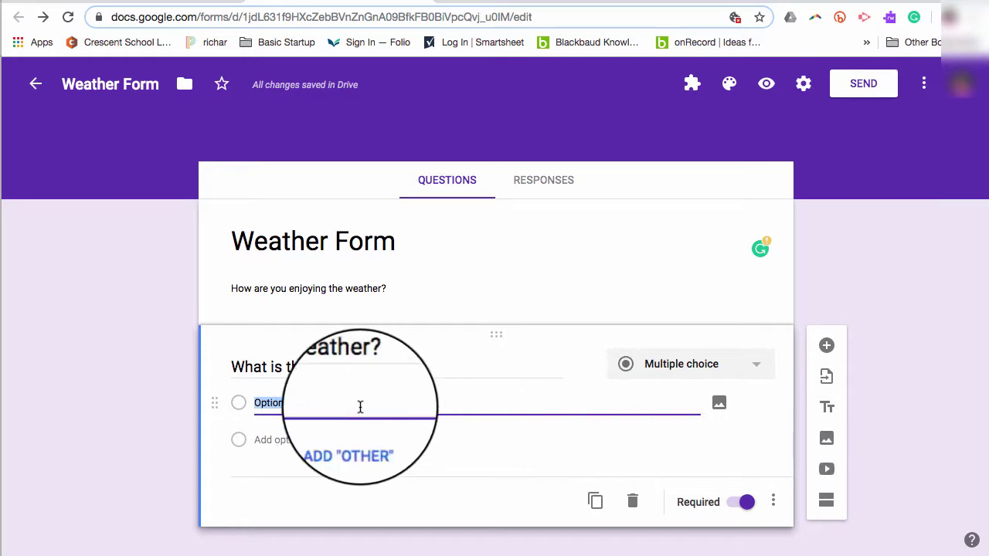
left_click(761, 371)
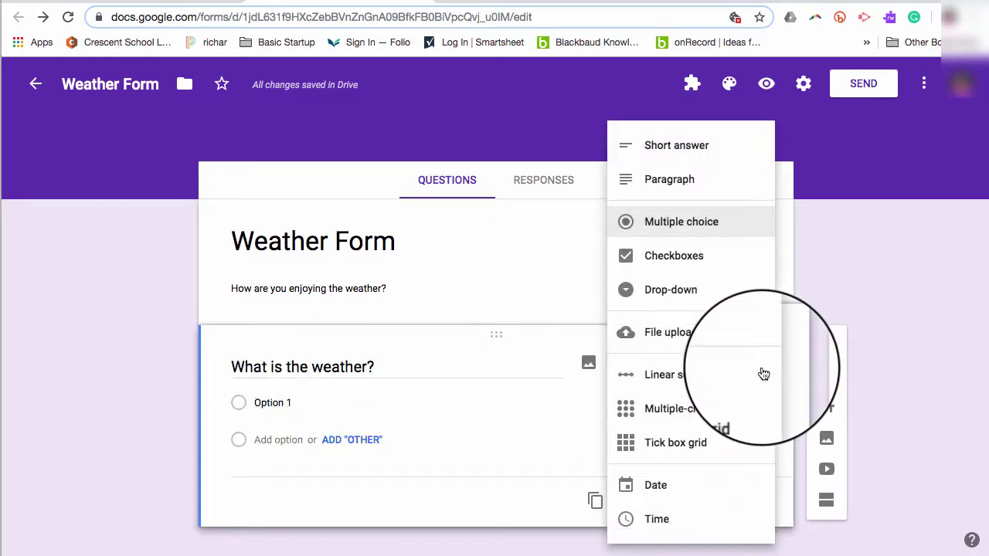
left_click(703, 256)
left_click(327, 401)
type("Warm Cold Windy Rainy ")
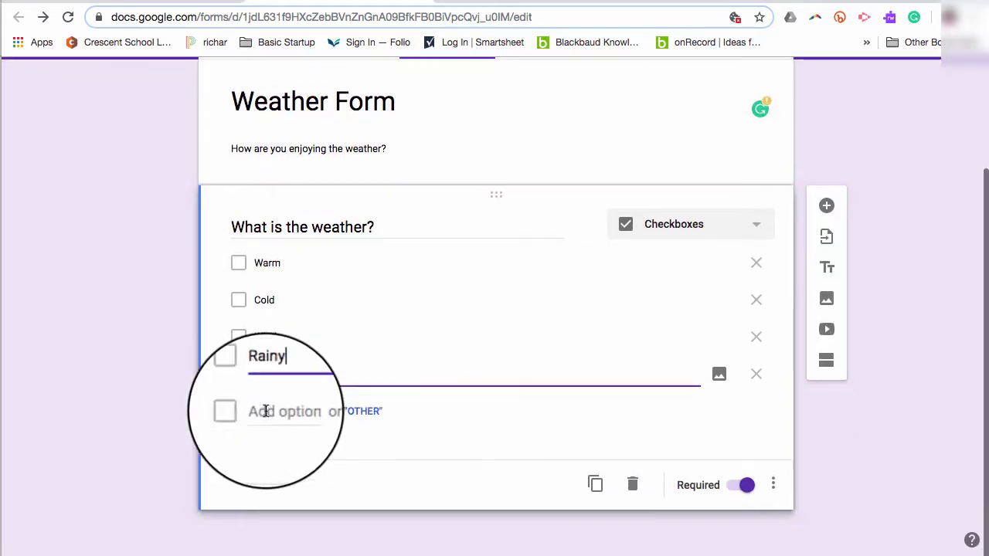
type("Snowing Bad Good")
scroll(785, 438, "down", 3)
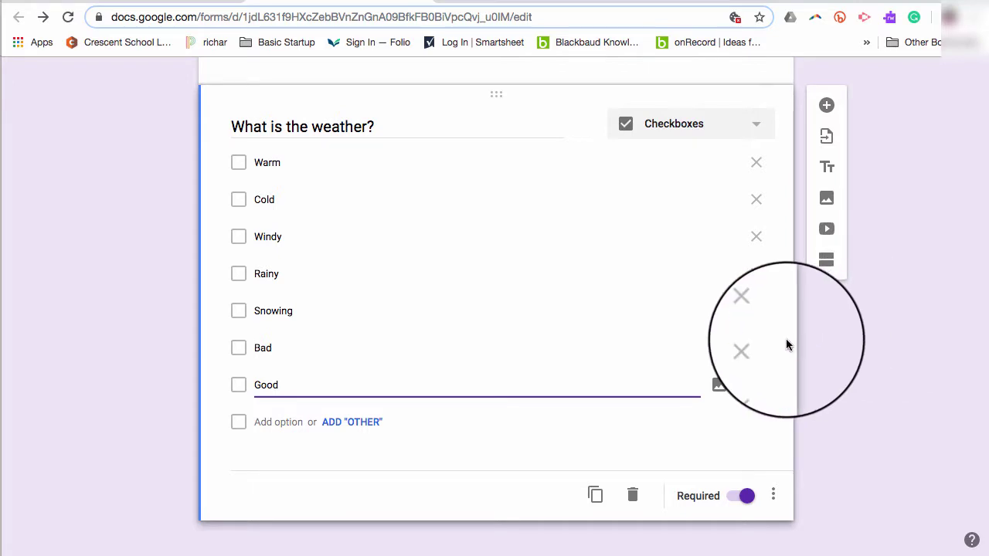
scroll(787, 344, "up", 3)
scroll(786, 345, "up", 4)
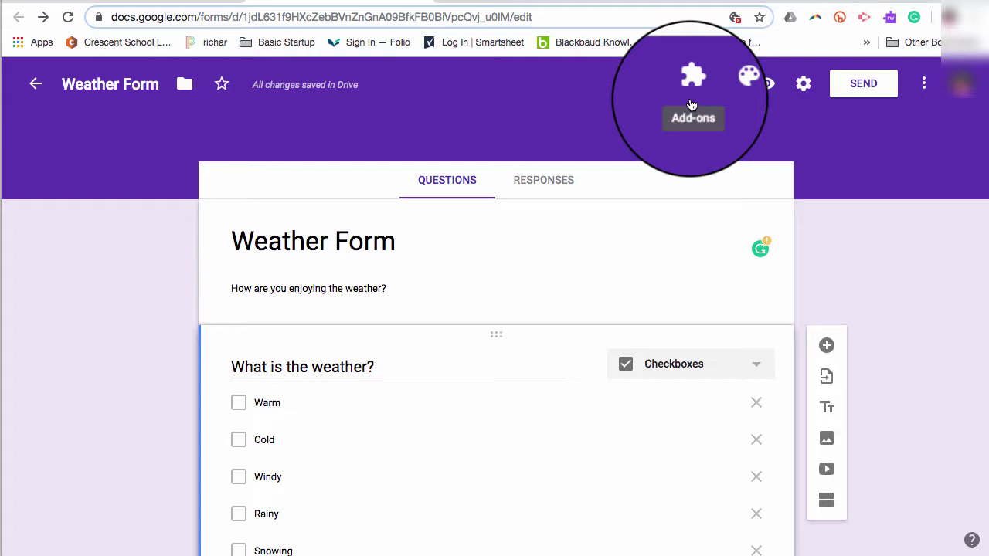
Set the purple water-drops image as the form's header, giving a matching purple theme
left_click(730, 86)
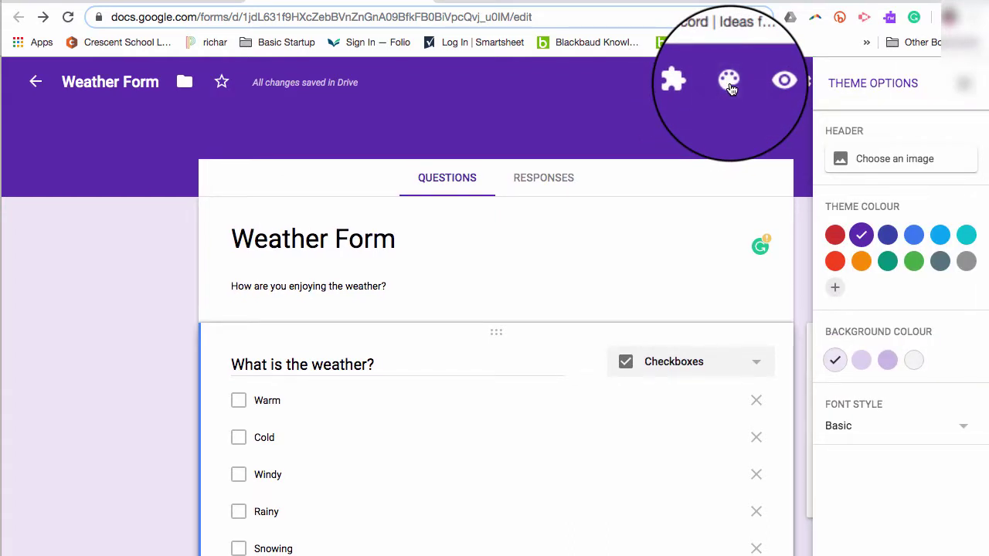
left_click(881, 158)
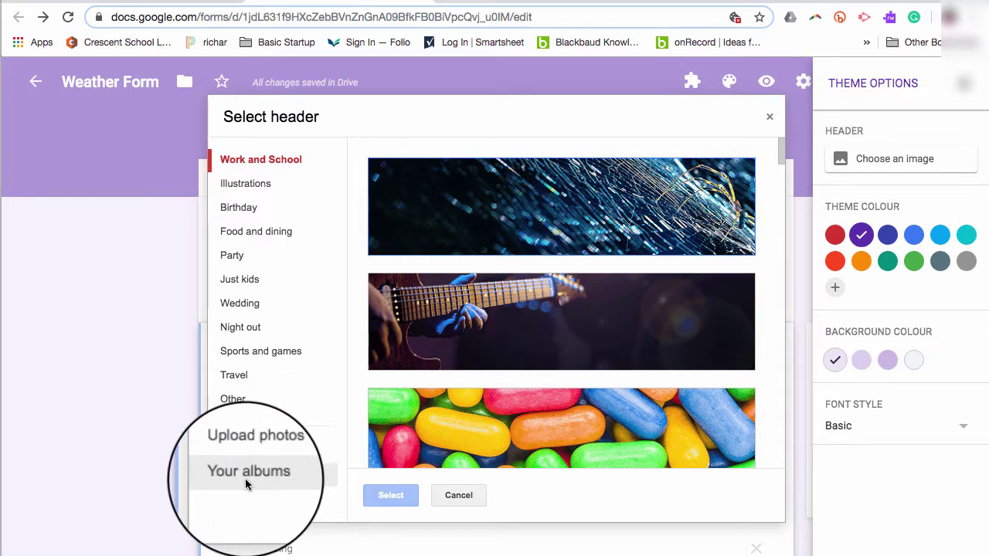
scroll(557, 226, "down", 5)
scroll(556, 226, "down", 10)
left_click(556, 224)
left_click(390, 495)
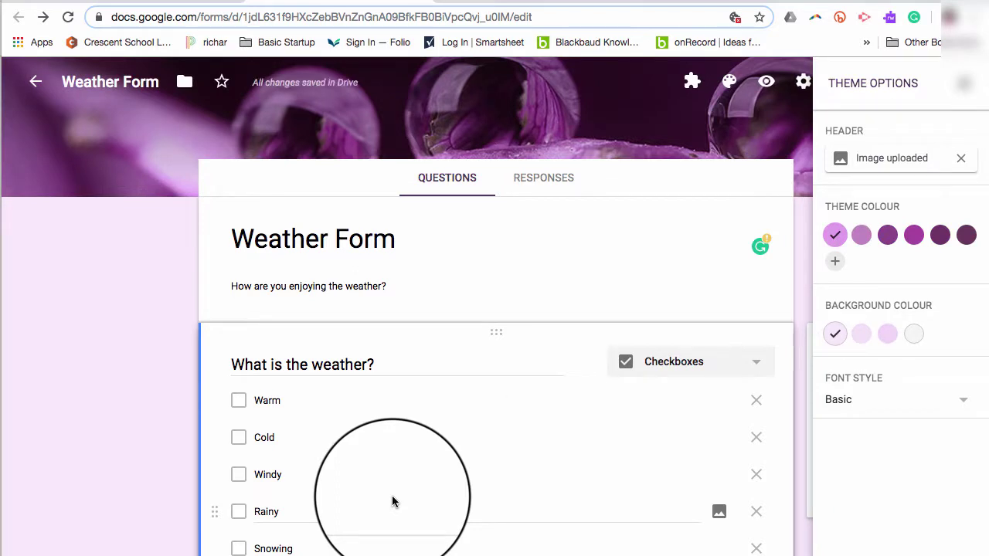
Keep the Basic font style and preview the form as respondents will see it
left_click(963, 401)
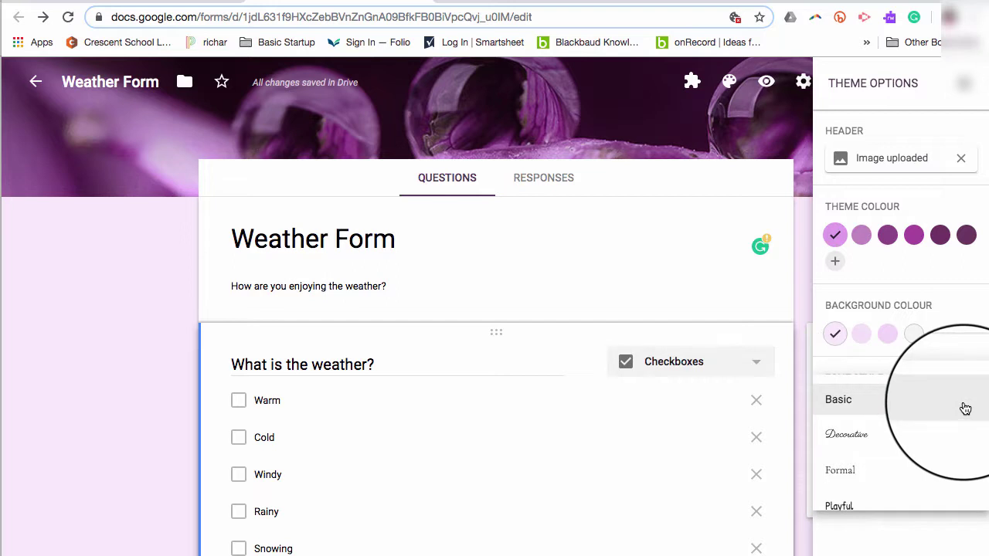
left_click(964, 401)
left_click(963, 83)
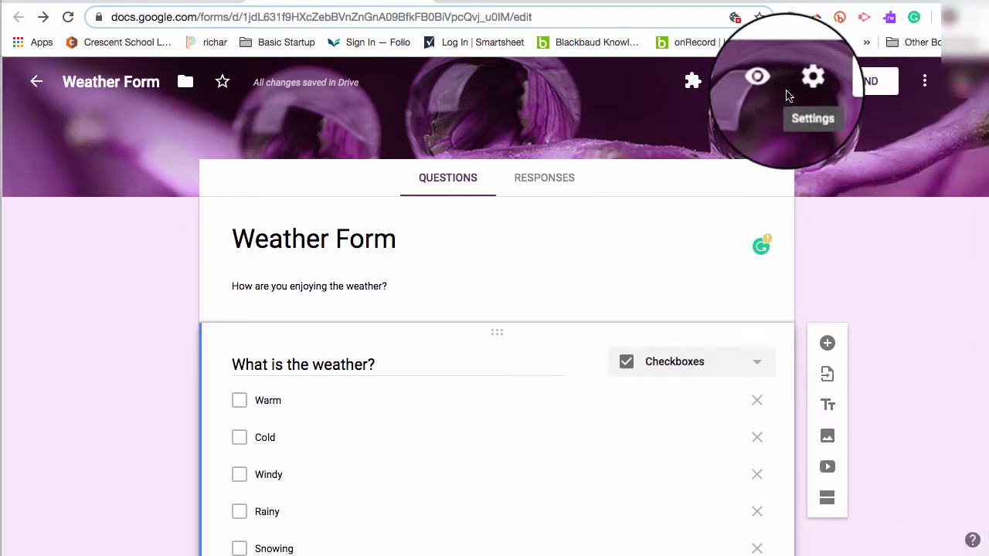
left_click(759, 81)
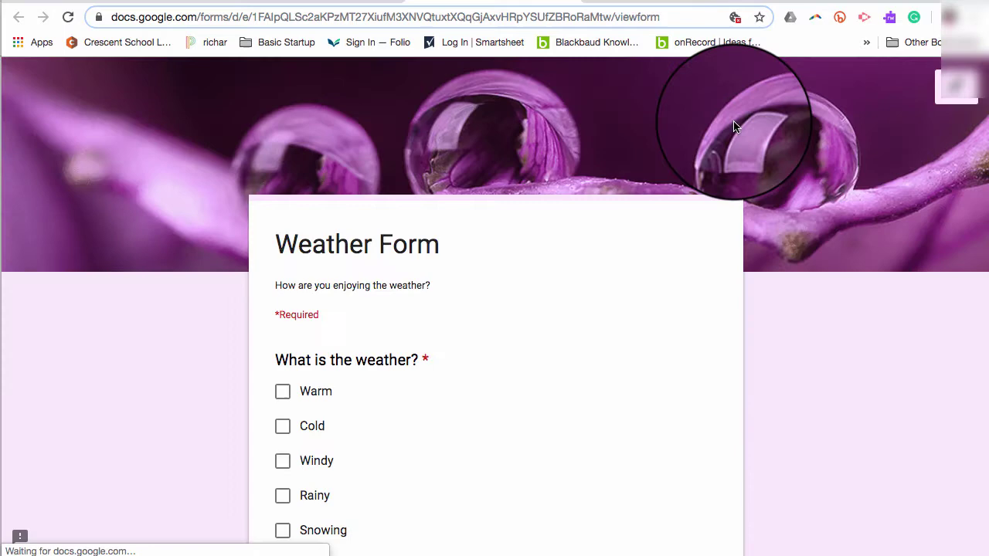
scroll(601, 190, "down", 5)
scroll(602, 193, "up", 2)
left_click(580, 3)
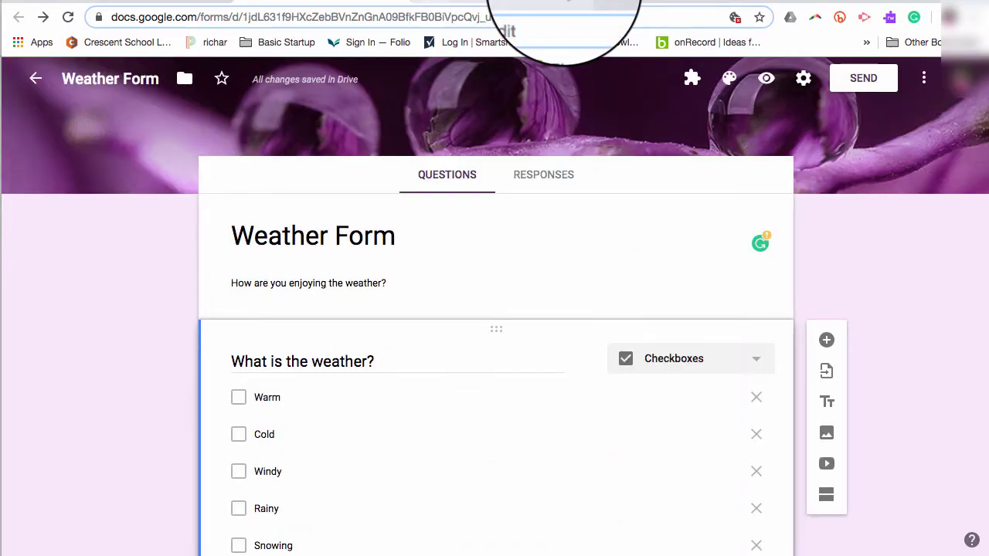
Enable Collect email addresses in the form settings, save, and bring up the Send form dialog
left_click(803, 80)
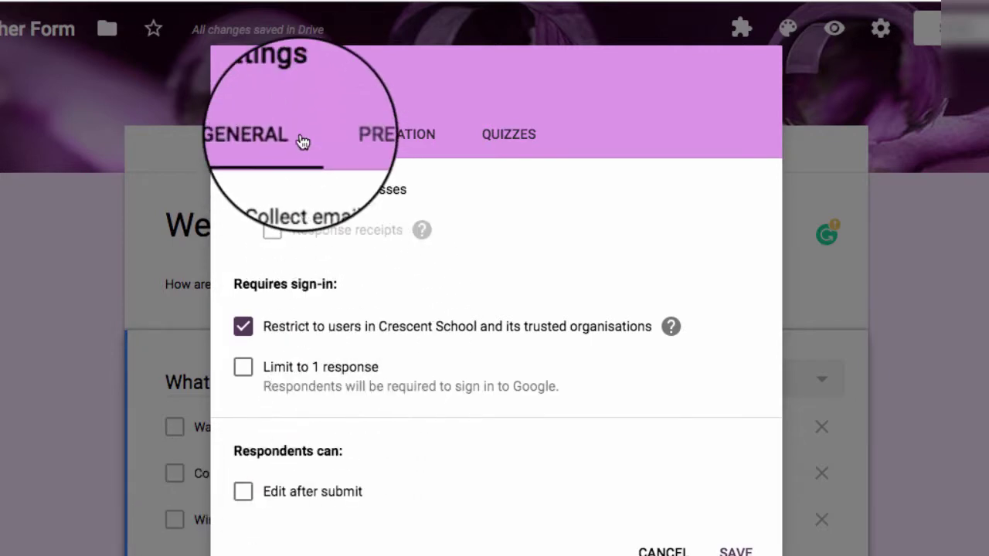
left_click(243, 191)
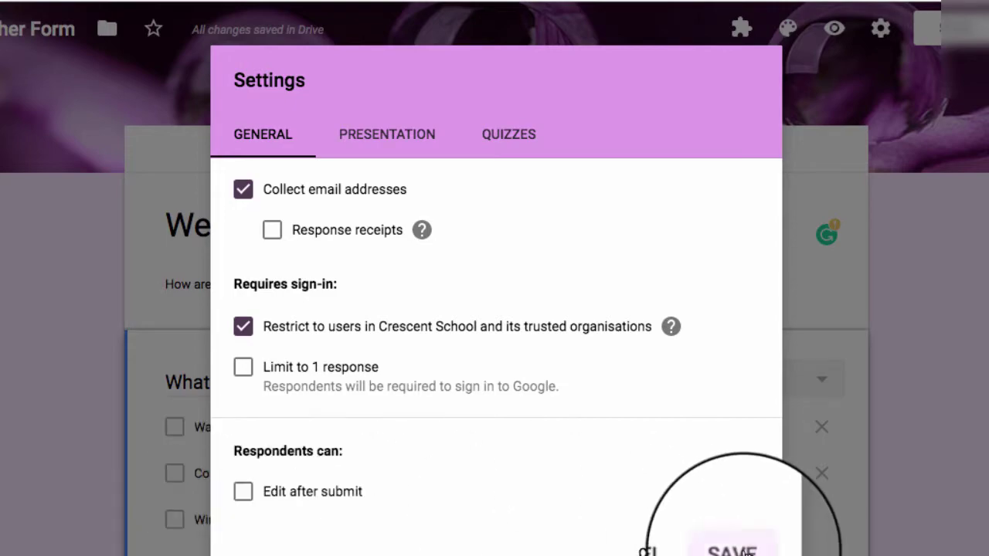
left_click(736, 551)
left_click(942, 29)
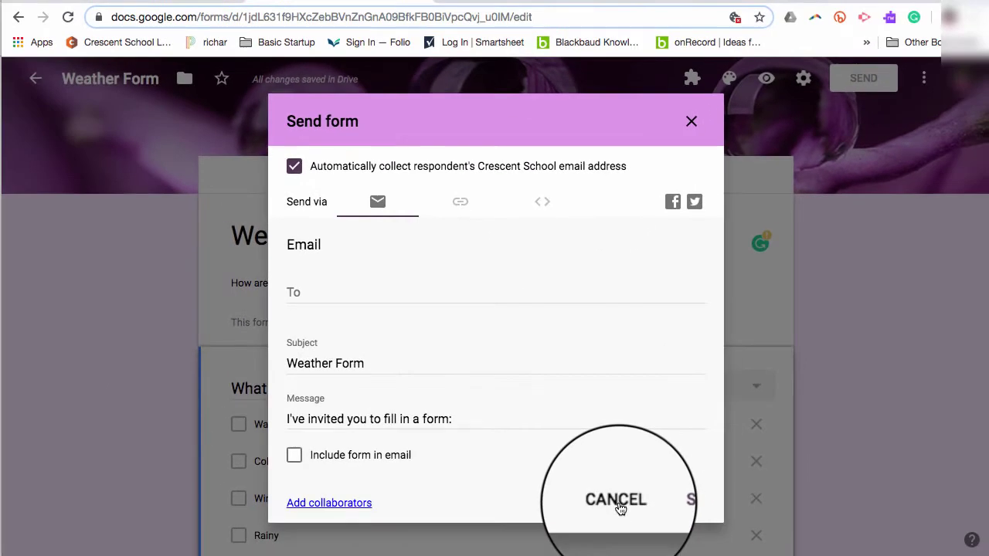
Dismiss the Send form dialog and the more-actions menu without sending or choosing anything
left_click(618, 502)
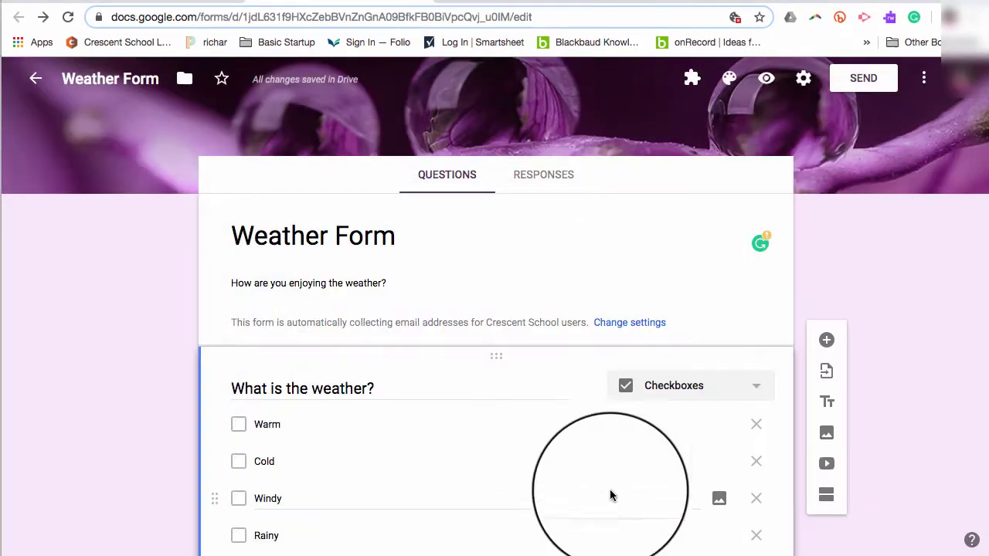
left_click(924, 80)
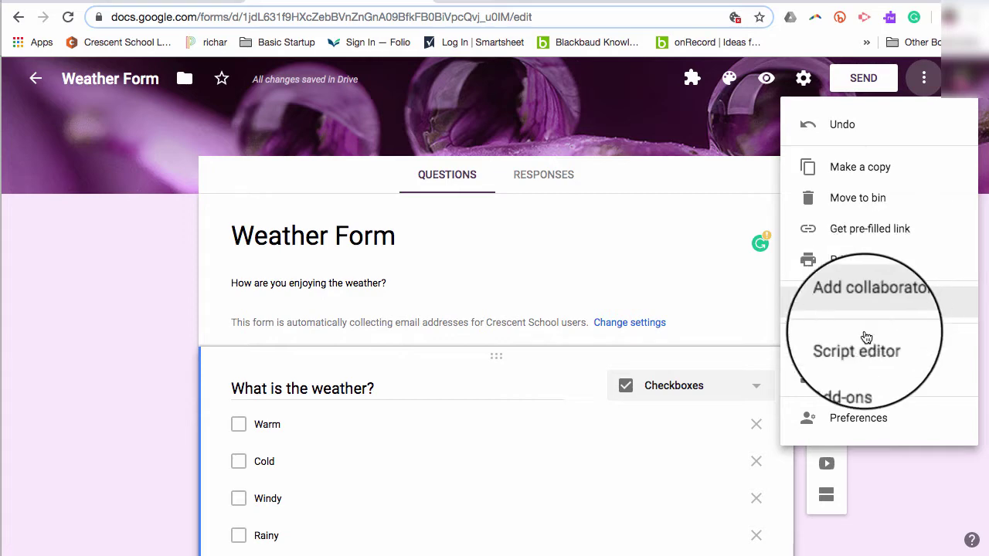
left_click(867, 418)
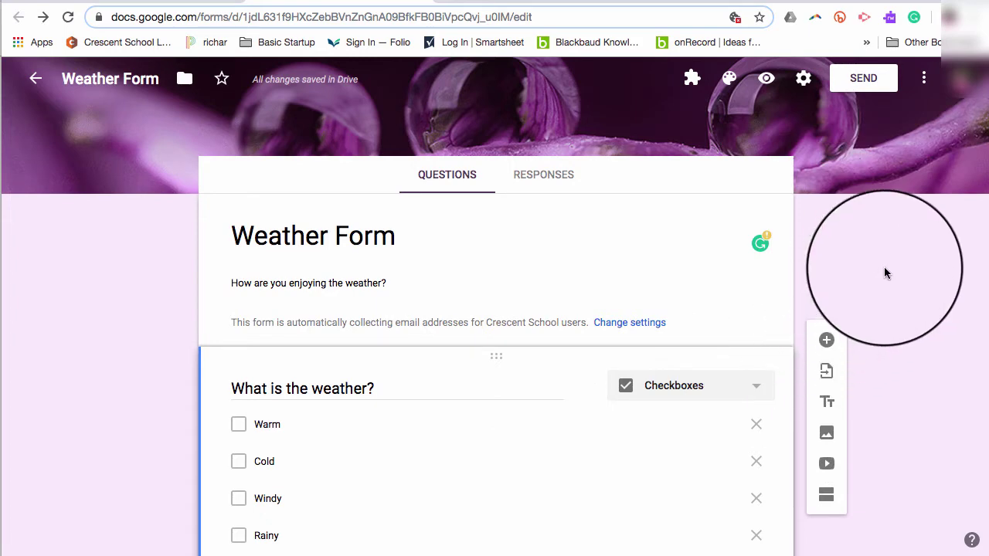